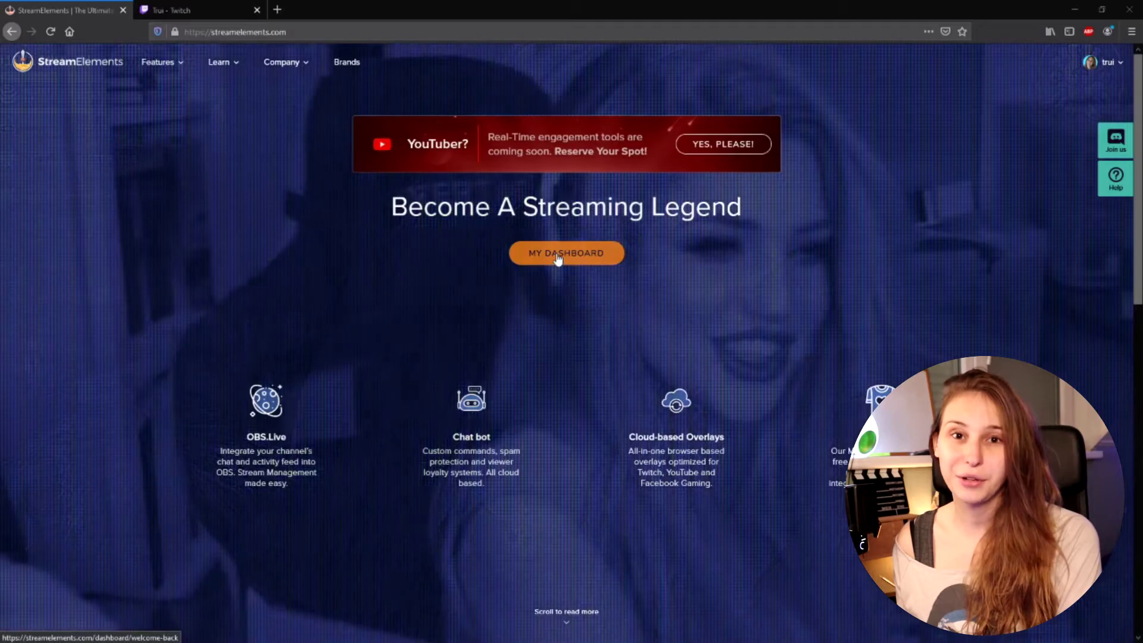
# Go to the dashboard's Bot > Chat commands page and scroll down to the default !uptime command.
pyautogui.click(558, 258)
pyautogui.scroll(-5, 82, 256)
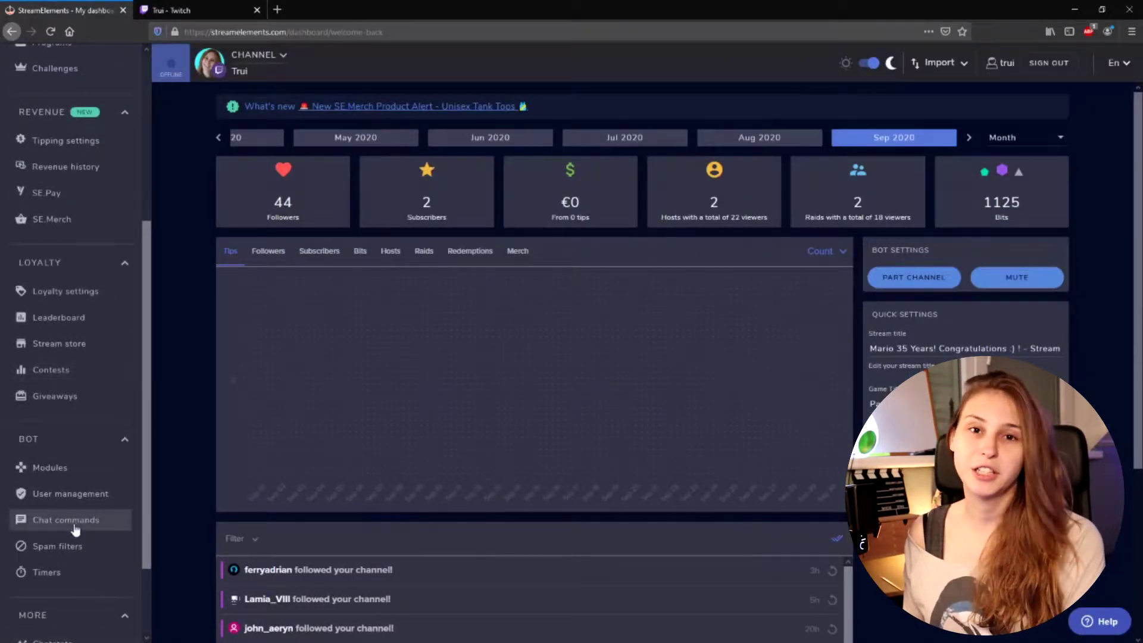
pyautogui.click(75, 530)
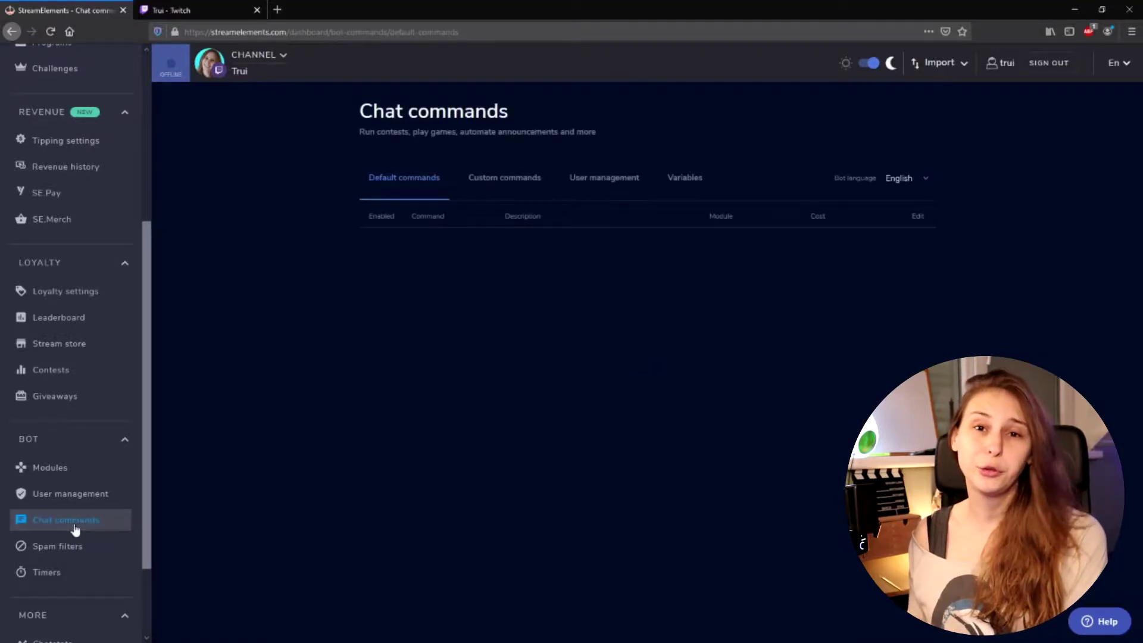
pyautogui.click(125, 440)
pyautogui.click(125, 476)
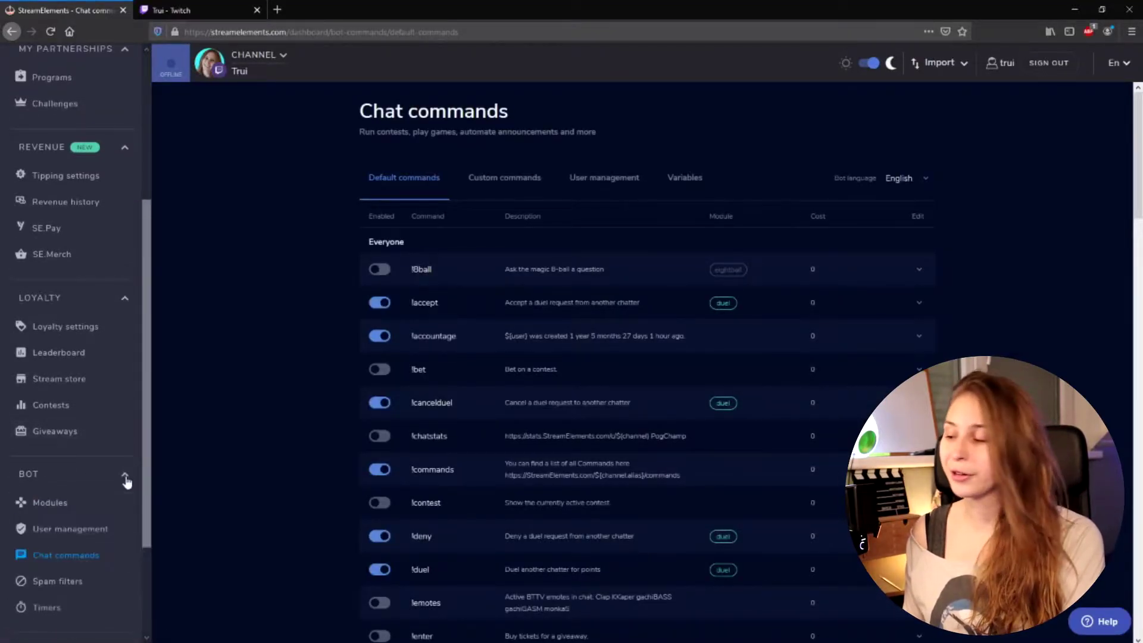
pyautogui.scroll(-3, 123, 460)
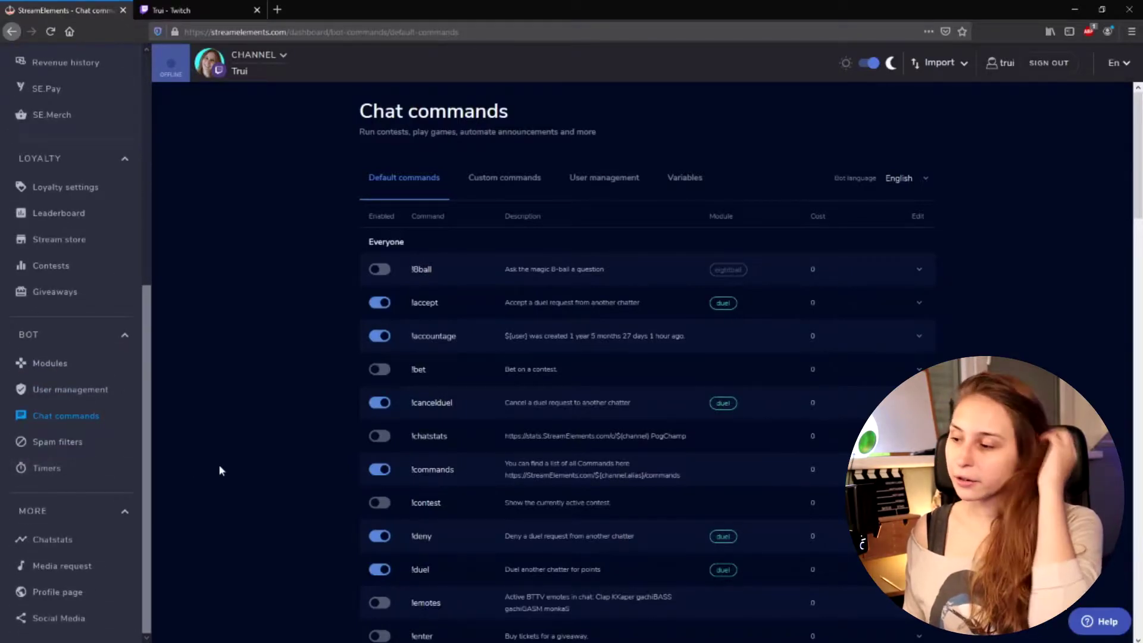
pyautogui.scroll(-8, 340, 256)
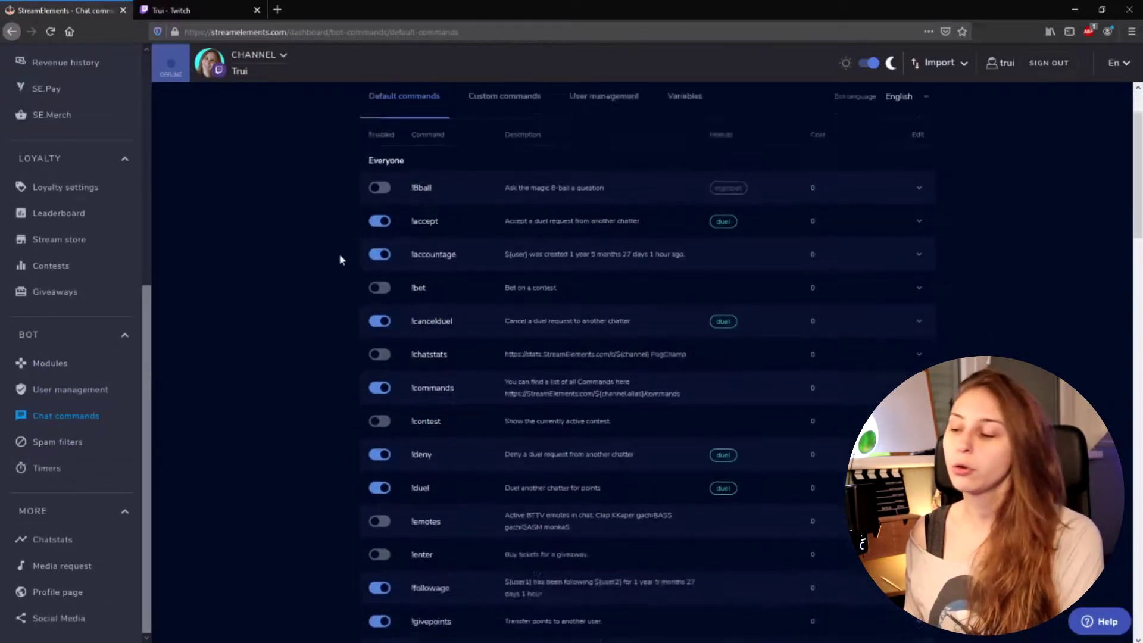
pyautogui.scroll(-1, 352, 310)
pyautogui.scroll(-2, 417, 405)
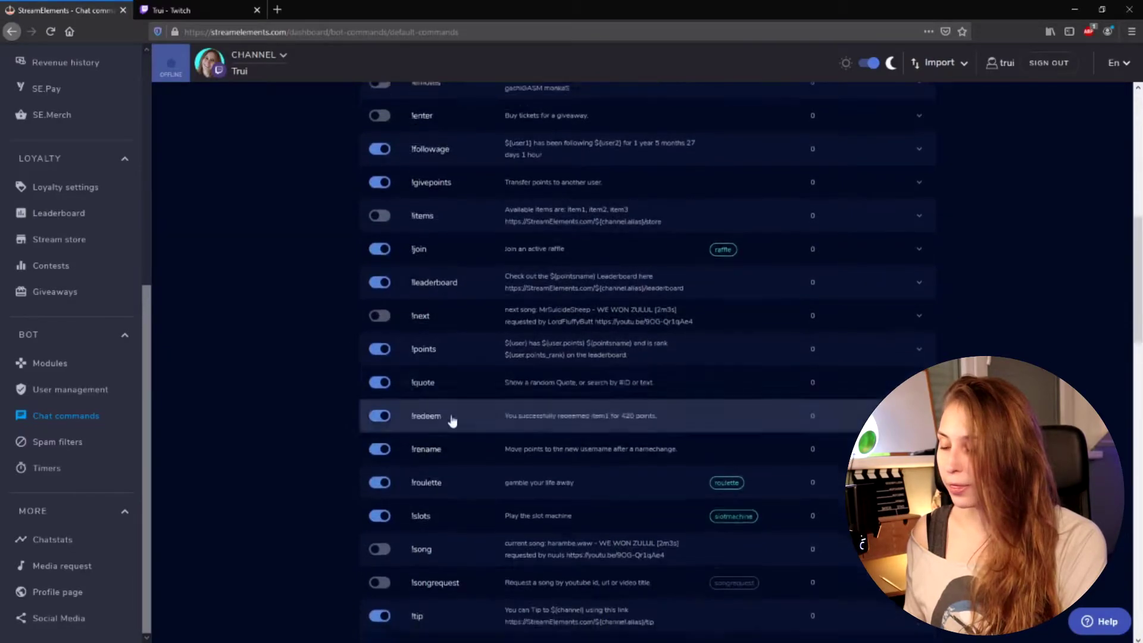
pyautogui.scroll(-3, 487, 421)
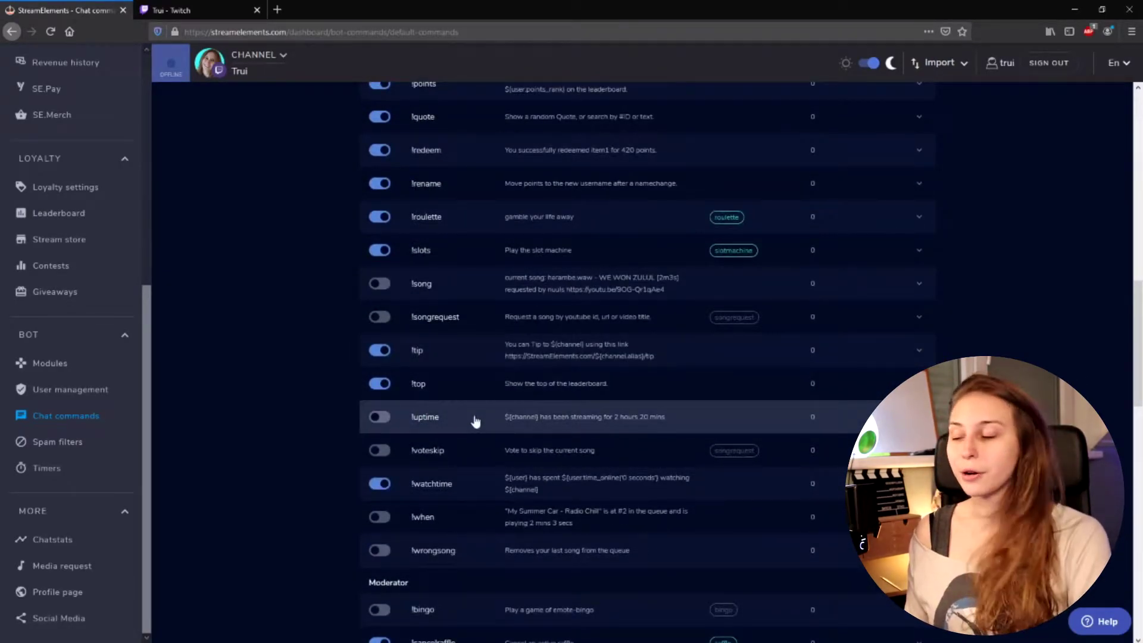
# Toggle the default !uptime command on, then back off.
pyautogui.click(379, 418)
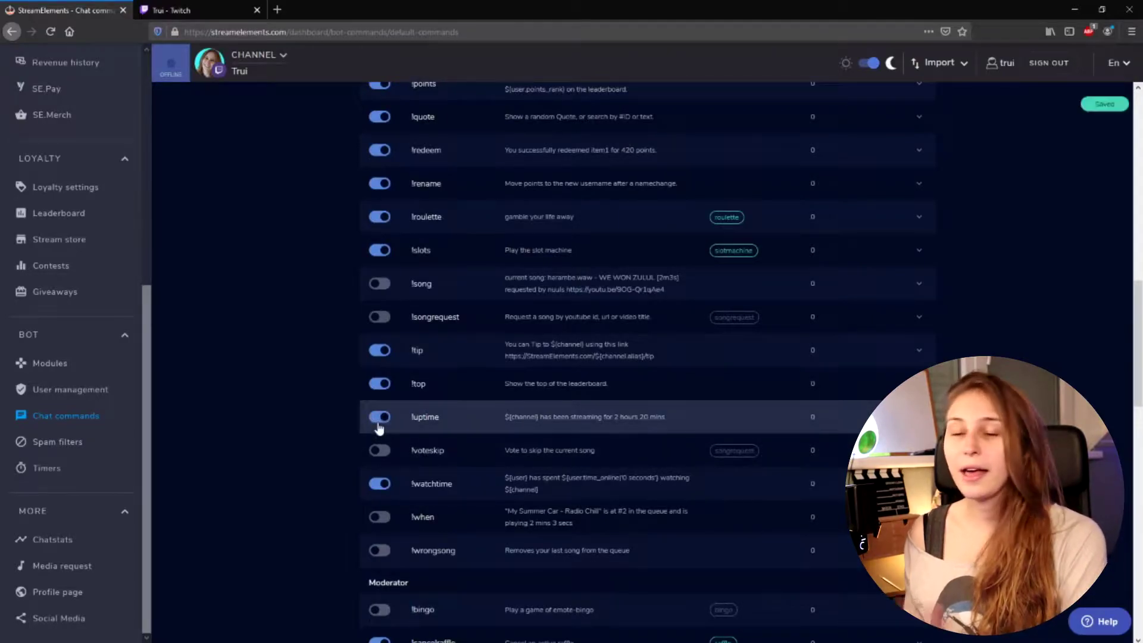
pyautogui.click(378, 423)
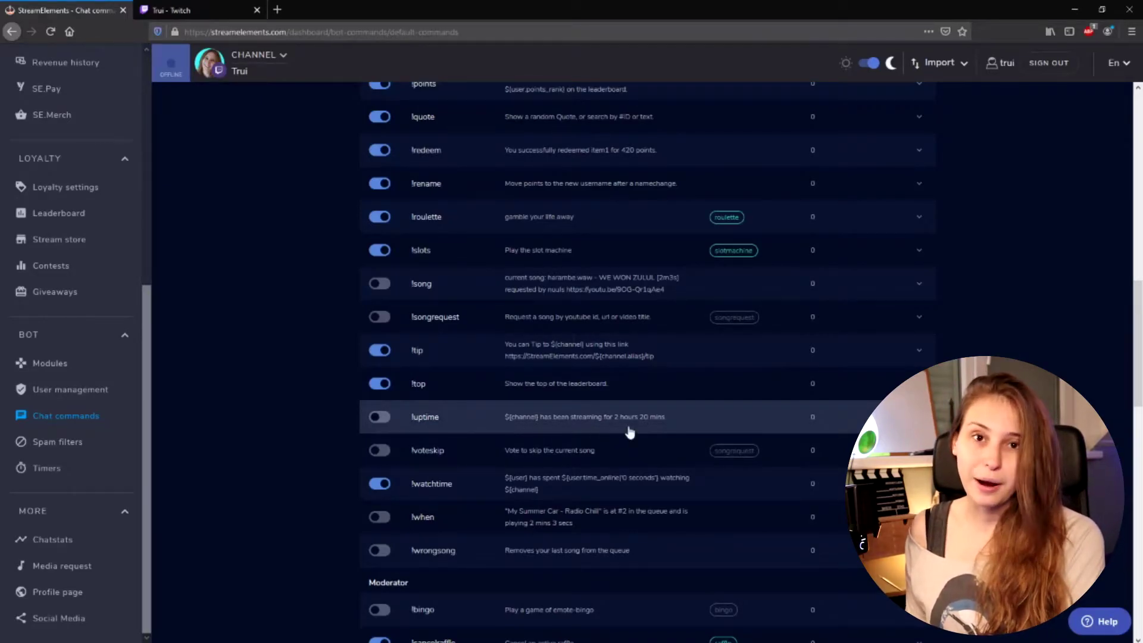
# Re-enable !uptime, then send '/mod streamelements' in the Twitch stream chat.
pyautogui.click(382, 418)
pyautogui.hotkey('ctrl', 'Tab')
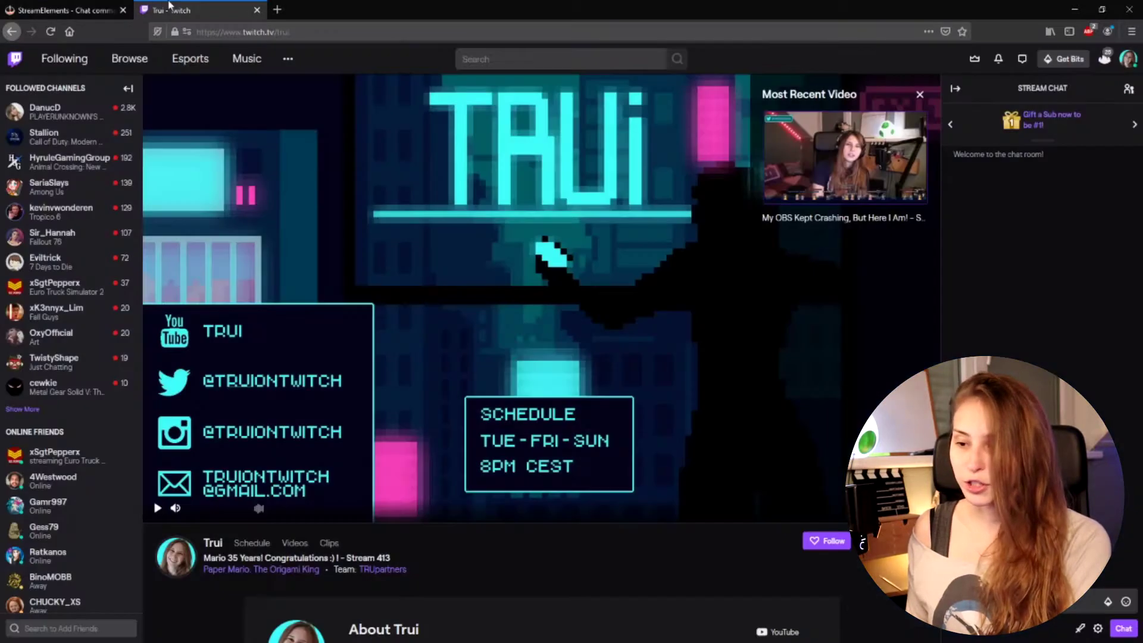
pyautogui.click(1037, 593)
pyautogui.write('/mod')
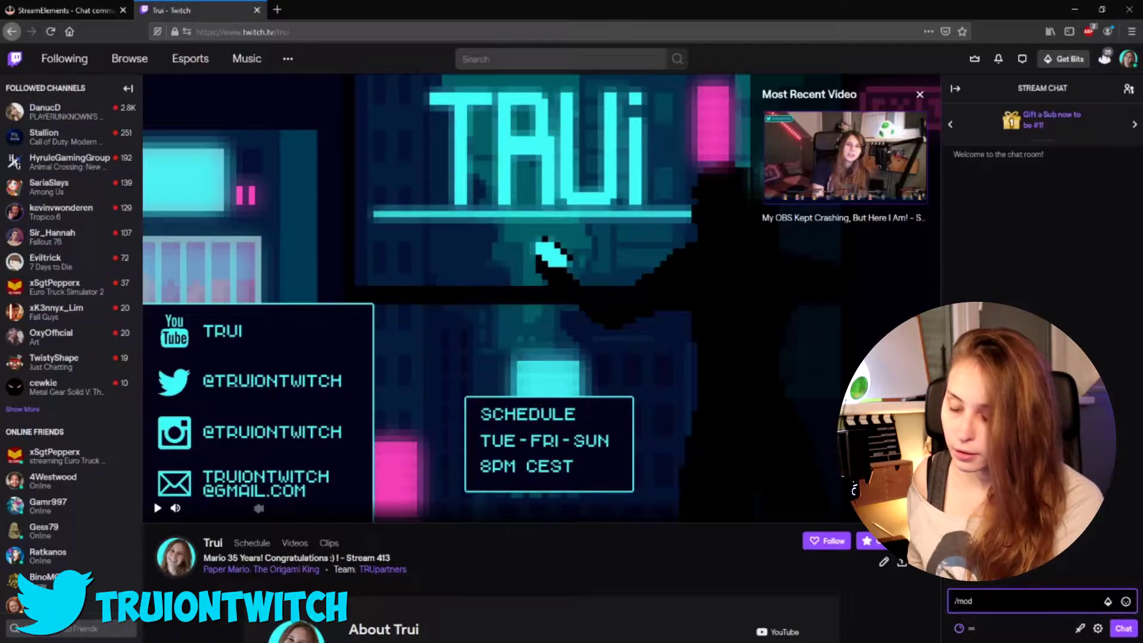
pyautogui.write(' streamel')
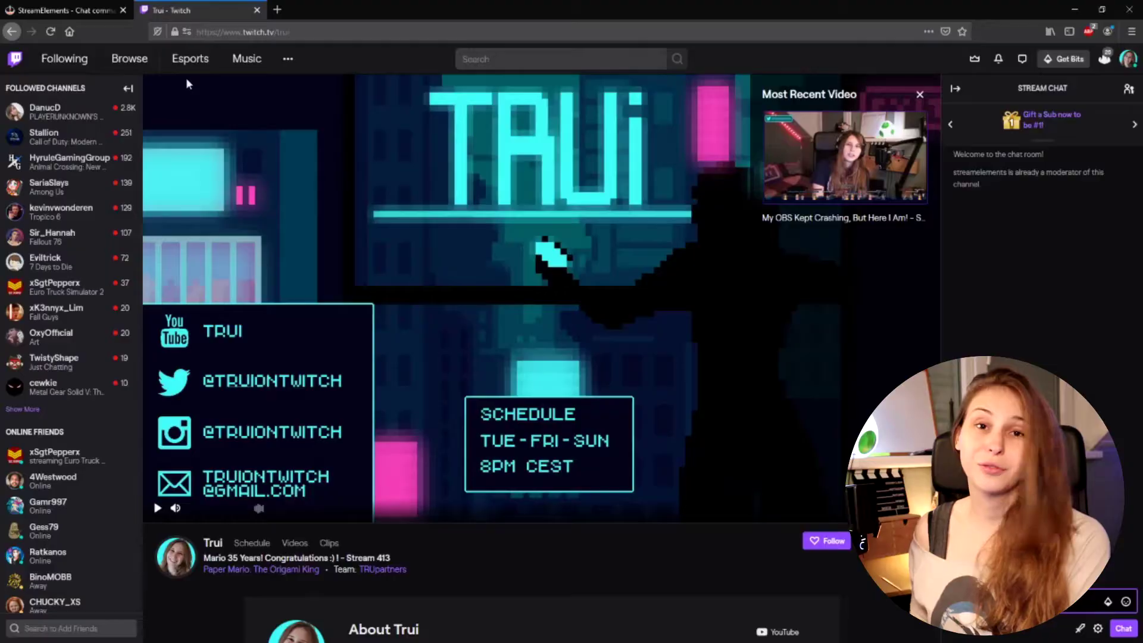
pyautogui.hotkey('ctrl', 'shift', 'Tab')
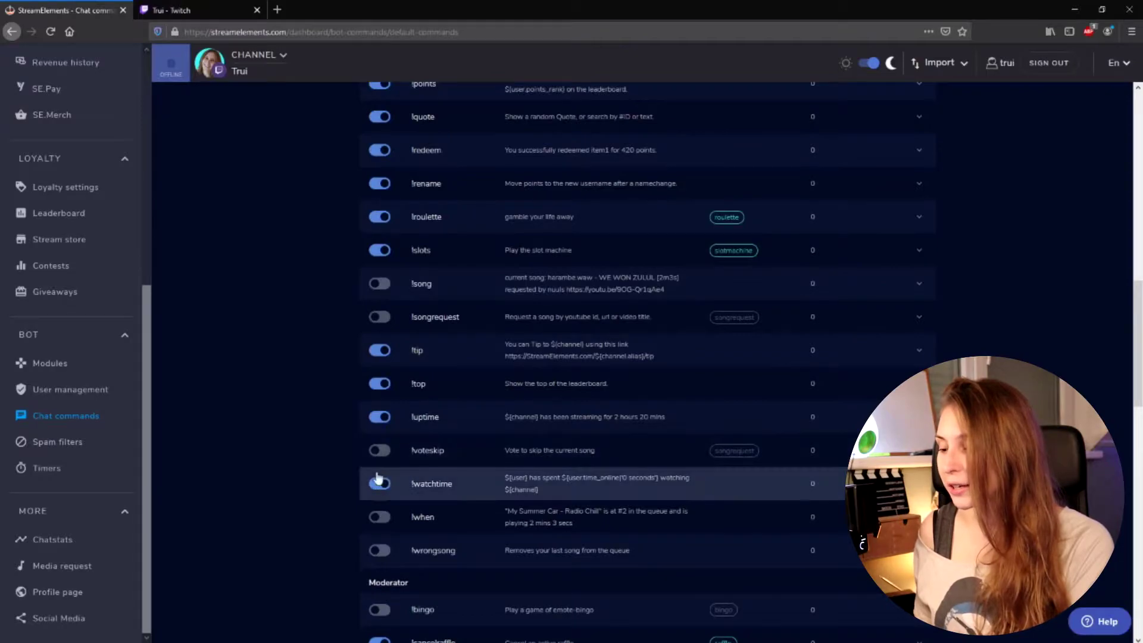
# Turn the built-in !uptime command off and return to the top of the page.
pyautogui.click(377, 417)
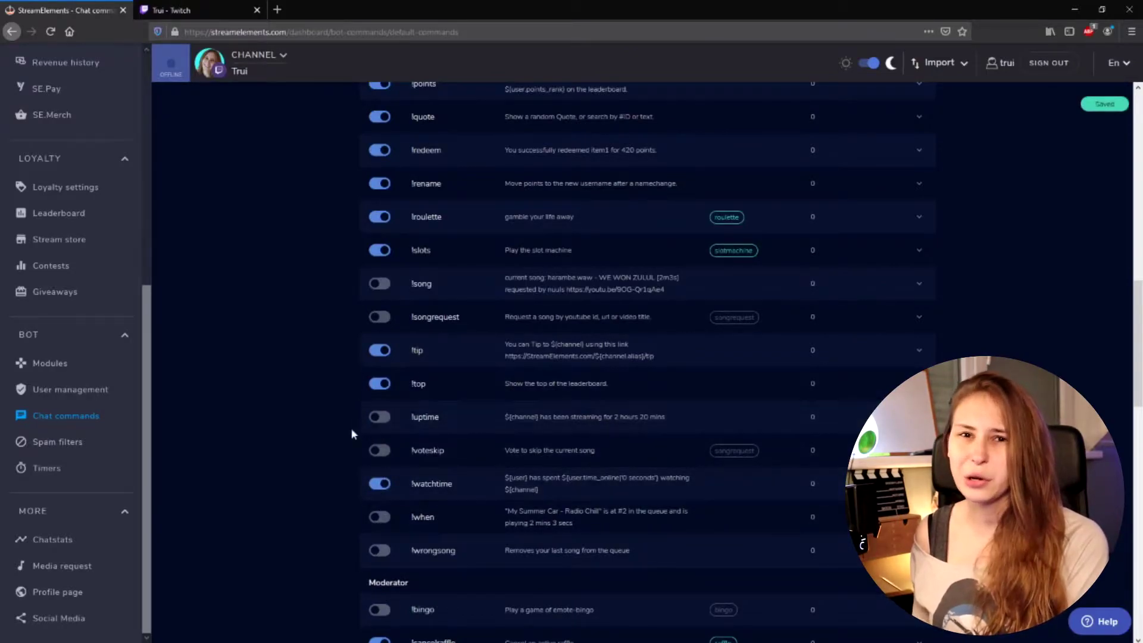
pyautogui.scroll(15, 315, 409)
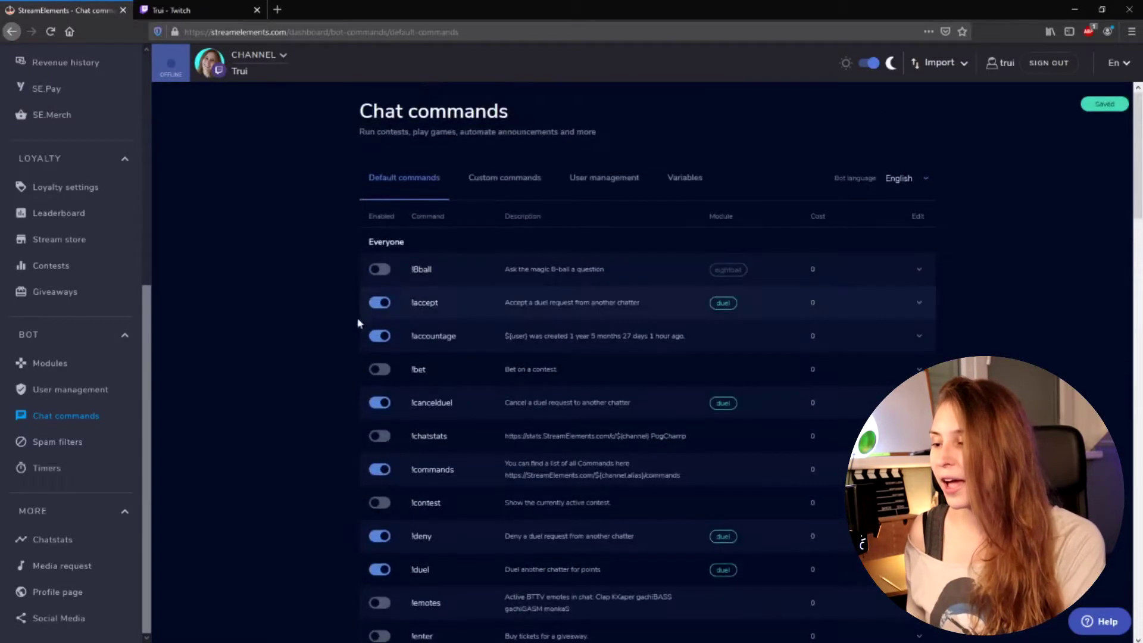
# Start a new custom command with the response 'Trui has been live for ${uptime}'.
pyautogui.click(493, 185)
pyautogui.click(831, 221)
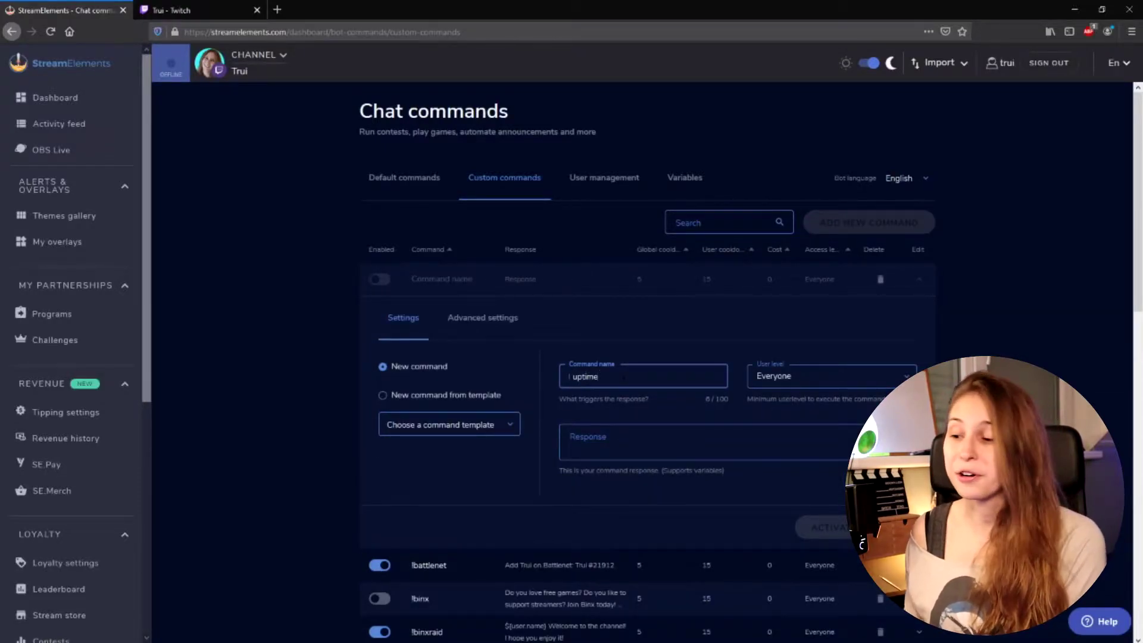
pyautogui.click(569, 436)
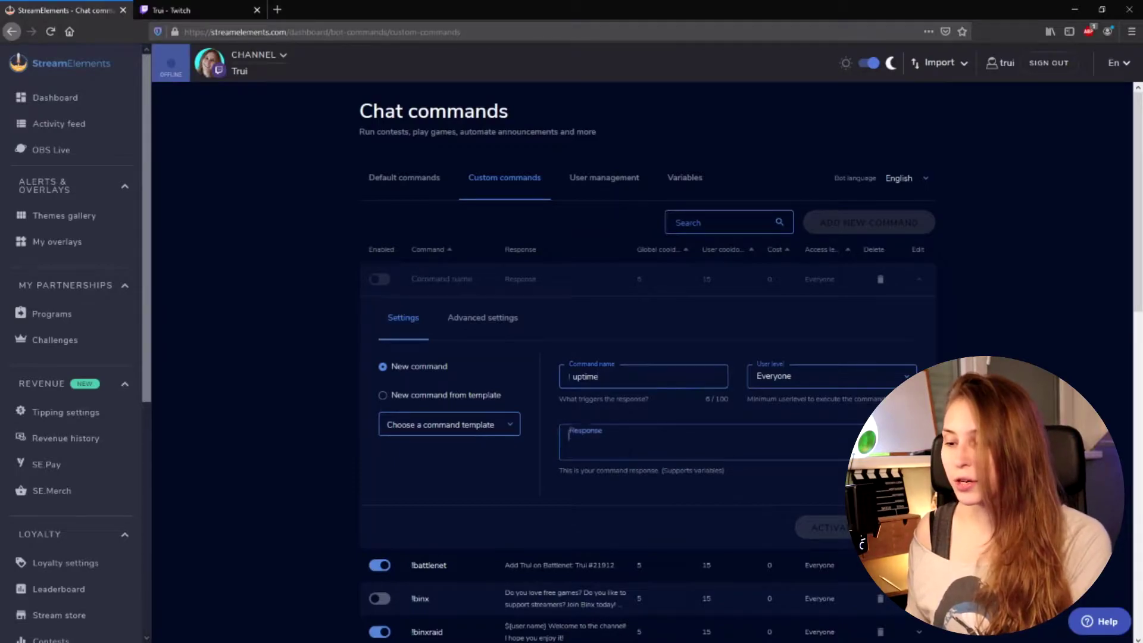
pyautogui.write('T')
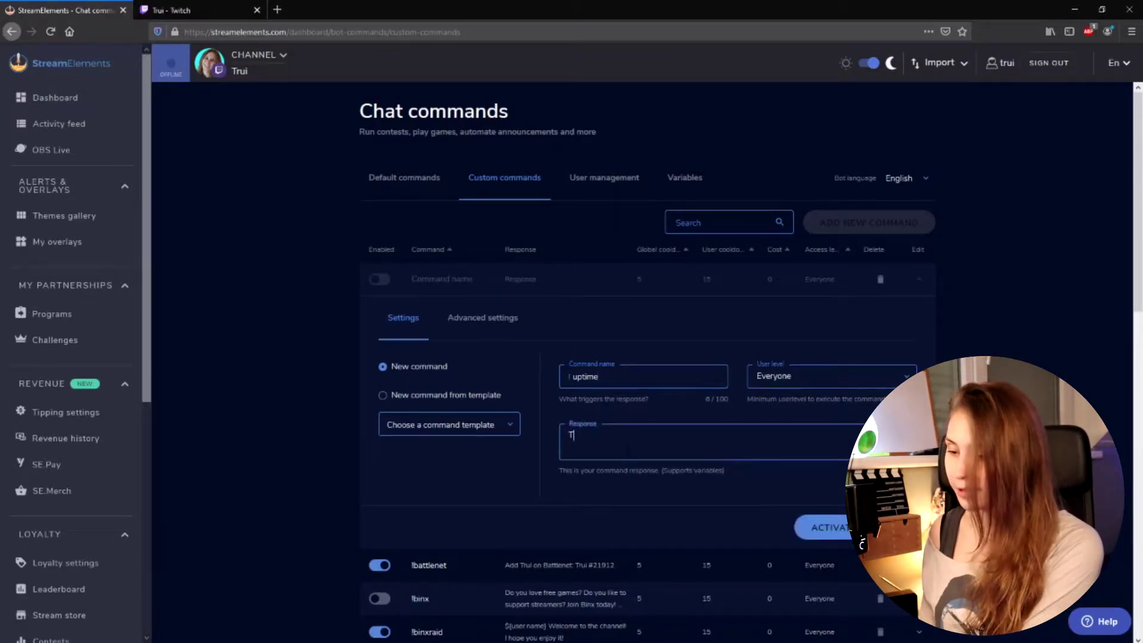
pyautogui.write('rui has been')
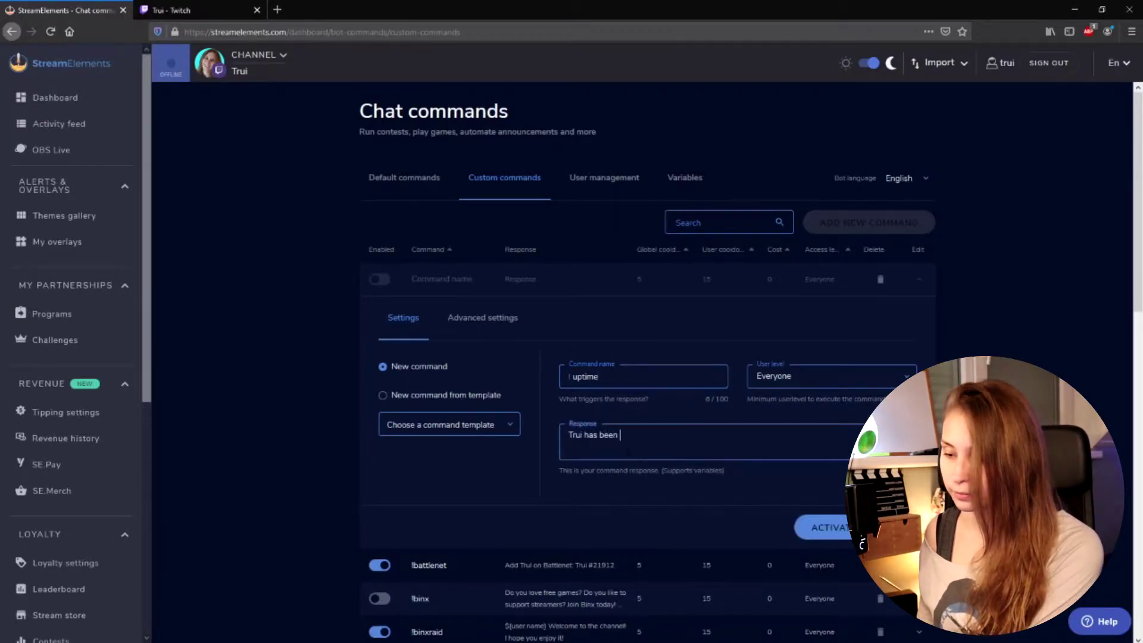
pyautogui.write(' live for ${uptime}')
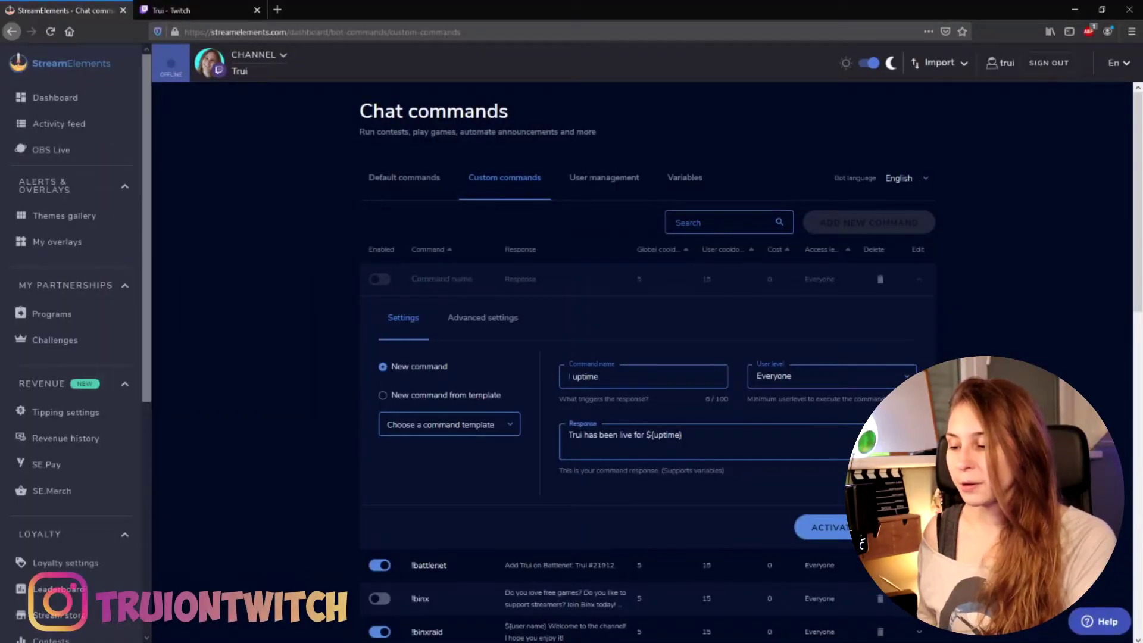
# Replace 'live' with 'rocking it' in the response, removing the extra space.
pyautogui.press('Delete')
pyautogui.press('Delete')
pyautogui.press('Delete')
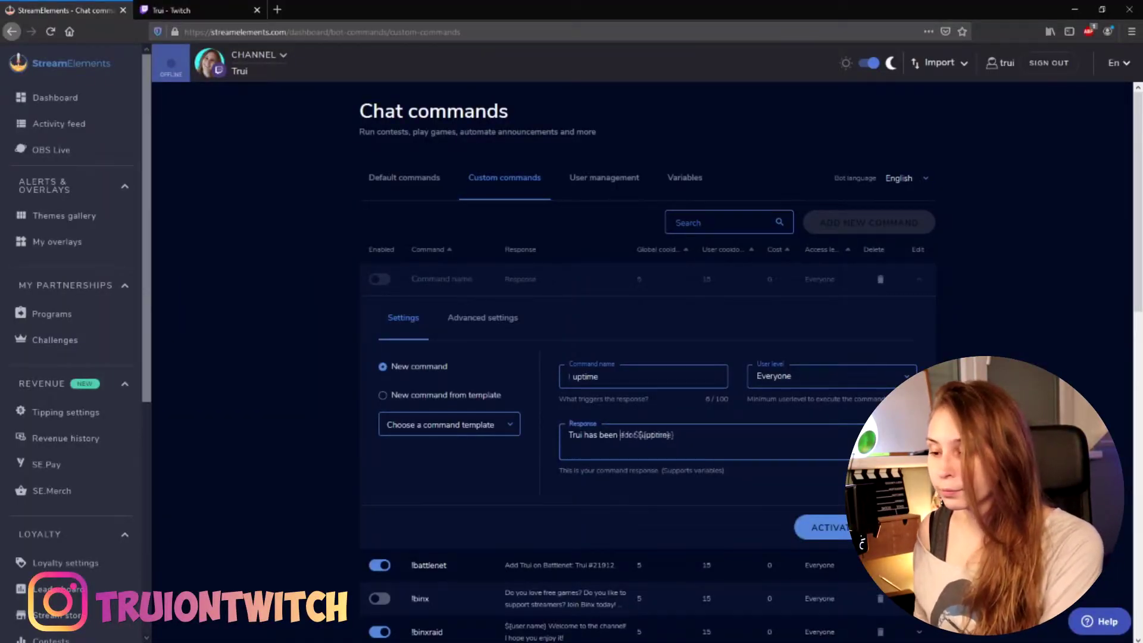
pyautogui.write('rocking i')
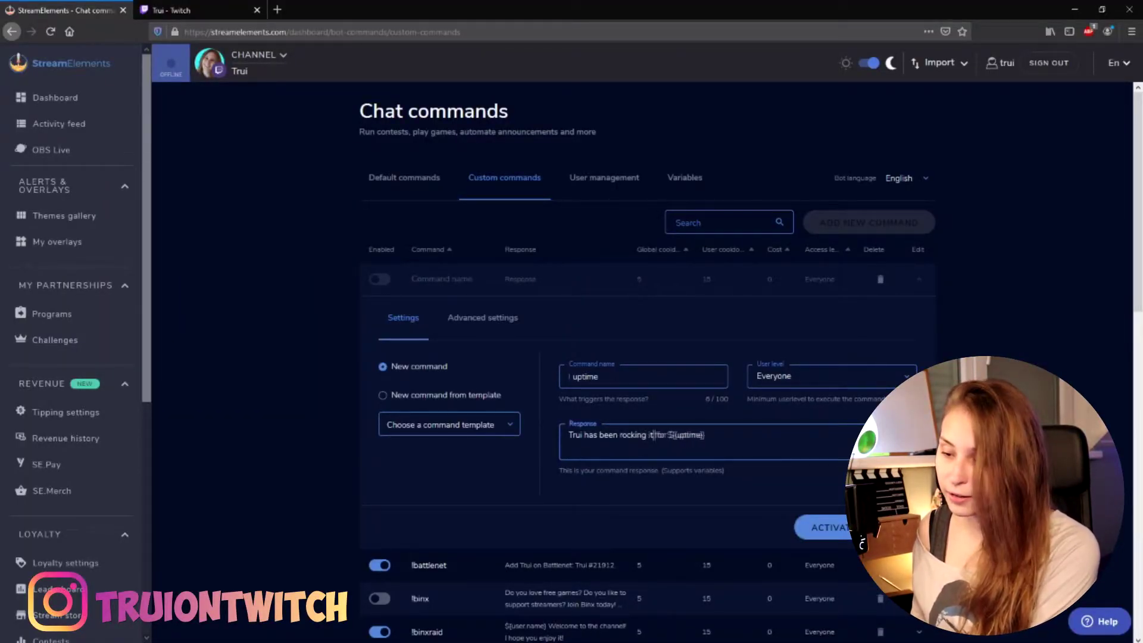
pyautogui.write('t')
pyautogui.press('BackSpace')
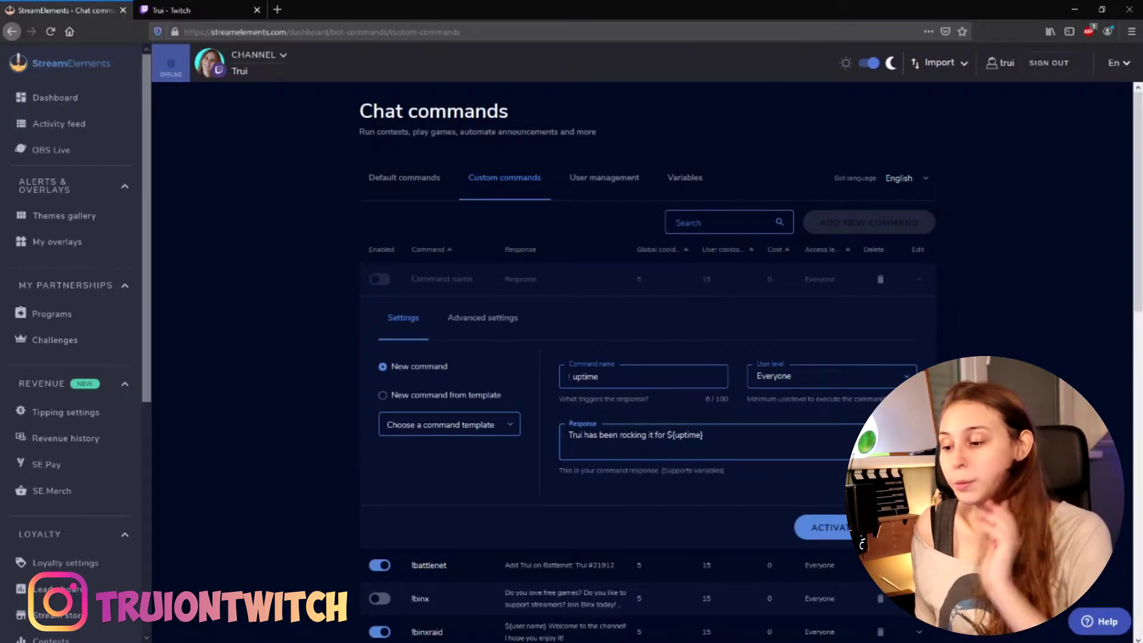
# Replace 'has been rocking it for' with 'is live voor', giving 'Trui is live voor ${uptime}'.
pyautogui.moveTo(666, 436); pyautogui.dragTo(581, 435)
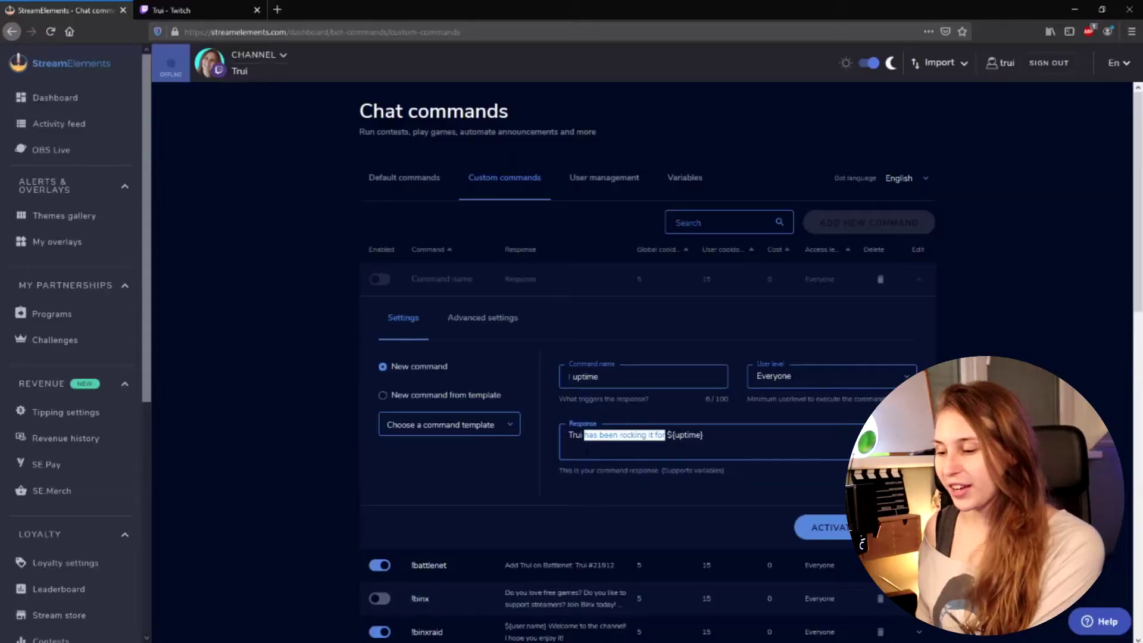
pyautogui.press('BackSpace')
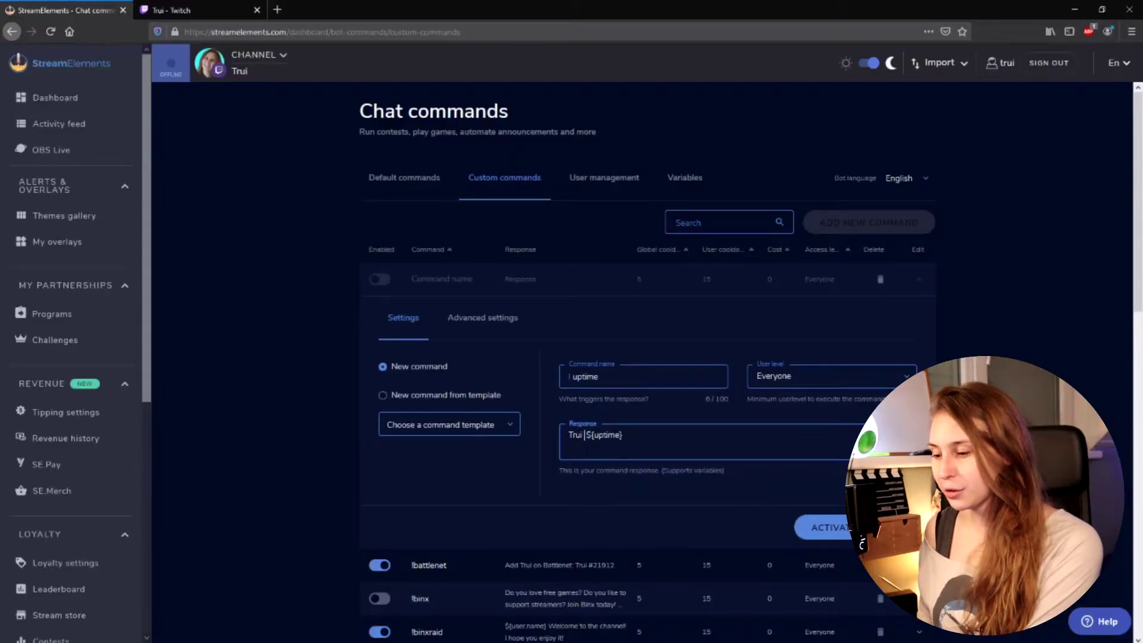
pyautogui.write('is liv')
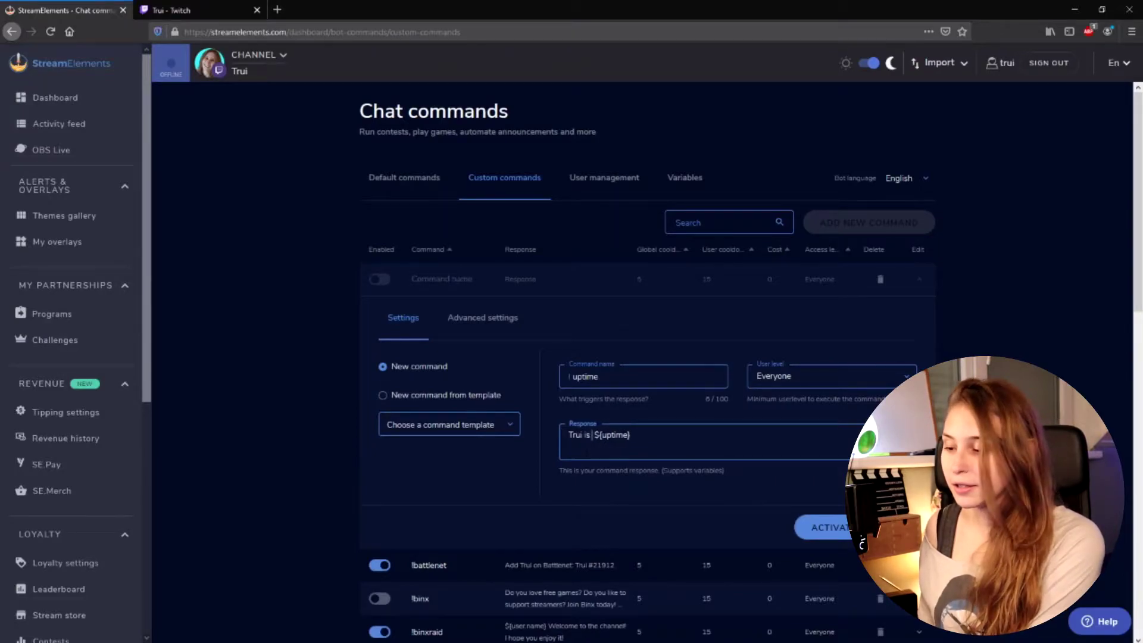
pyautogui.write('e voor')
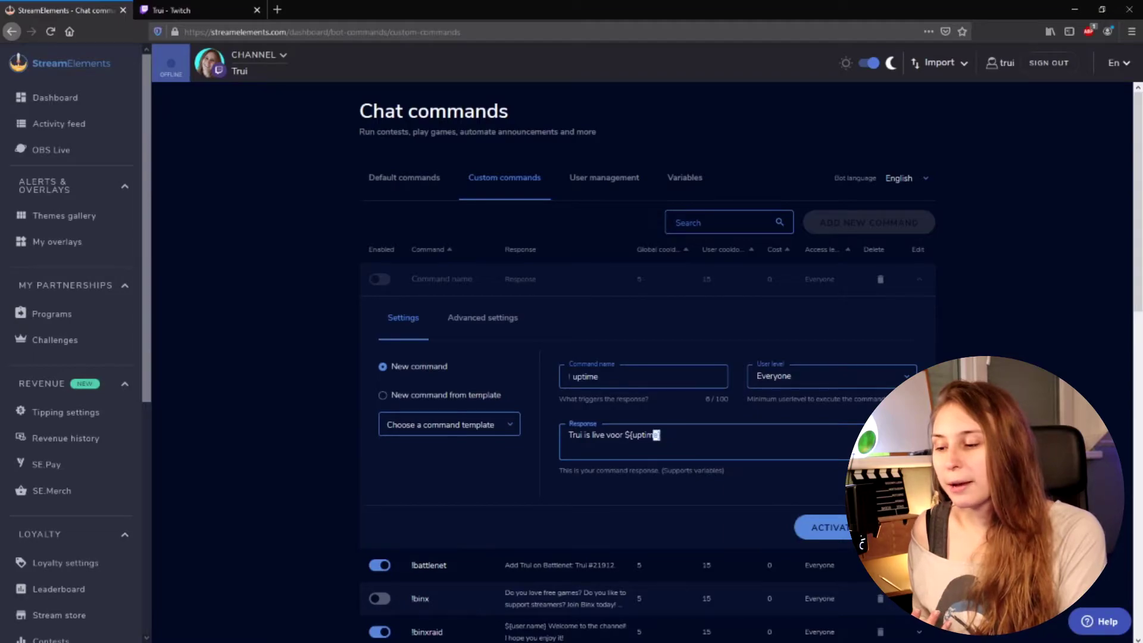
pyautogui.moveTo(656, 435); pyautogui.dragTo(624, 436)
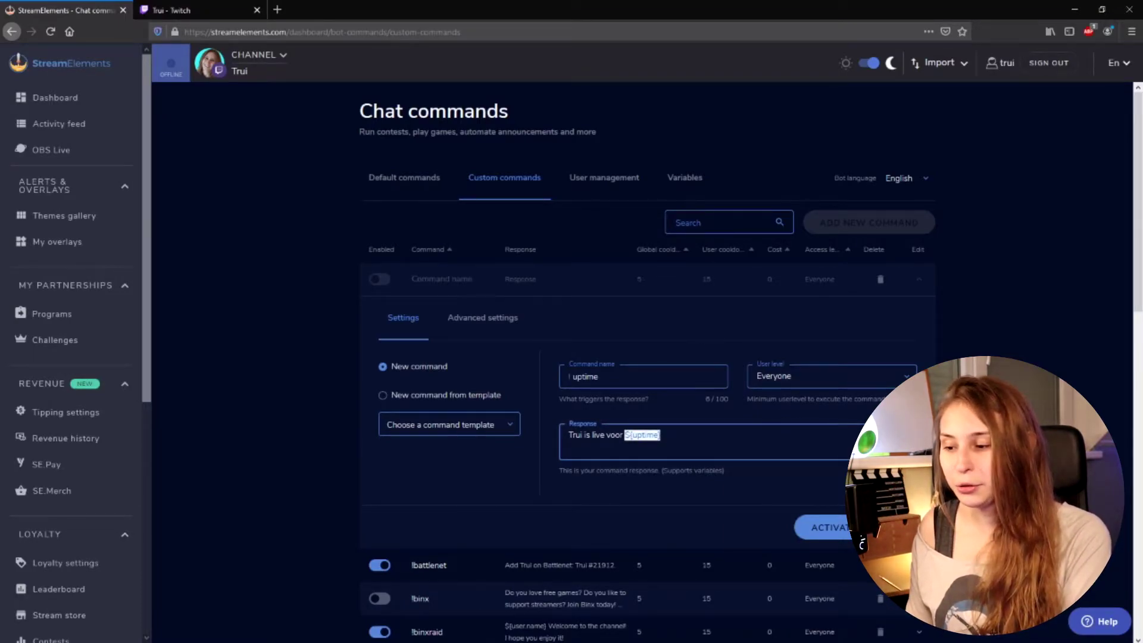
pyautogui.click(660, 435)
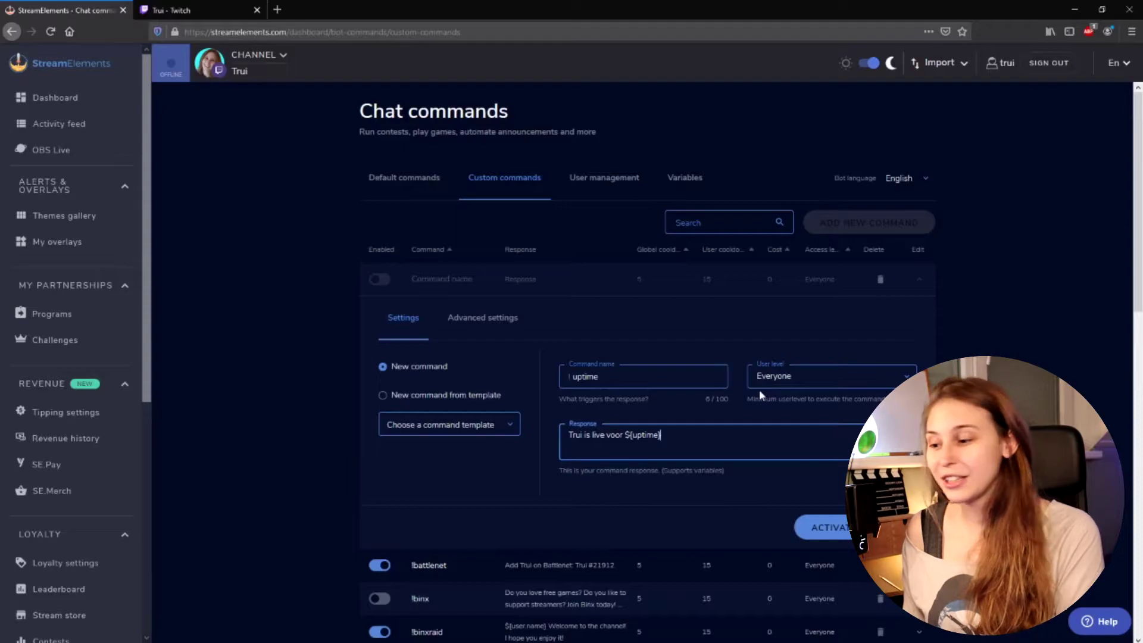
pyautogui.scroll(-1, 741, 398)
pyautogui.scroll(-2, 452, 369)
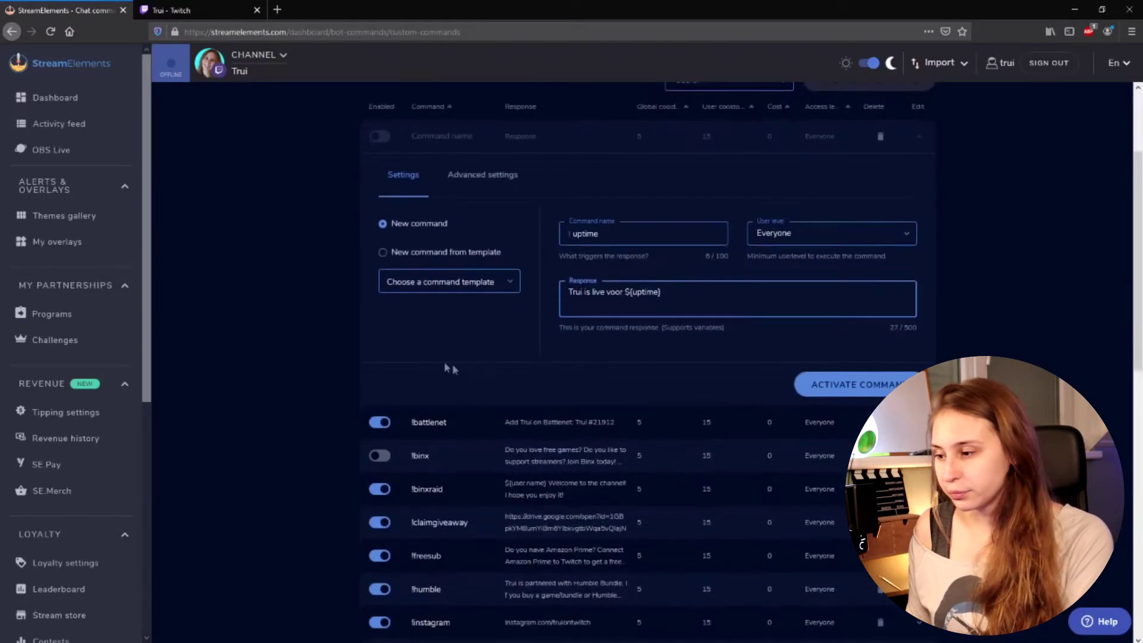
# In the command's Advanced settings, change the global cooldown from 5 to 30.
pyautogui.click(470, 181)
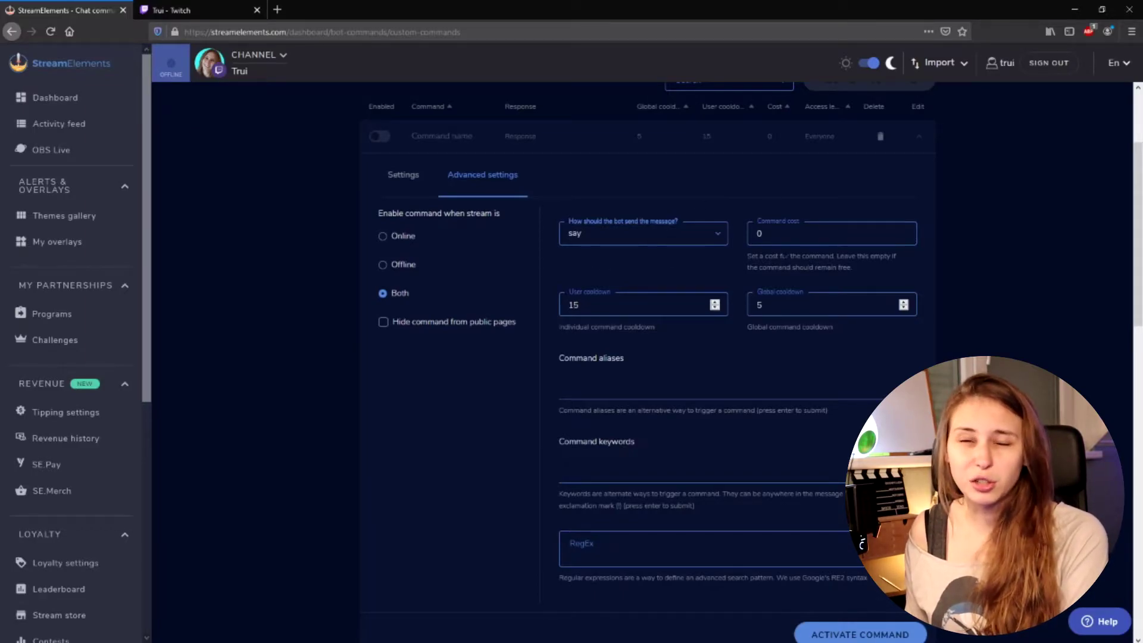
pyautogui.scroll(-1, 739, 257)
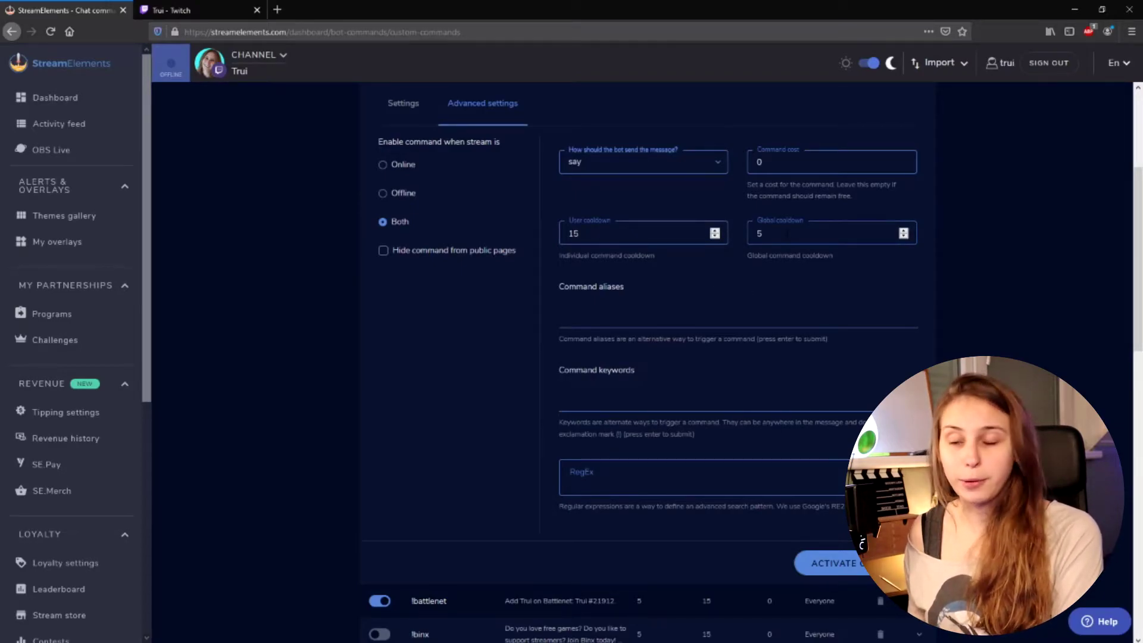
pyautogui.doubleClick(751, 233)
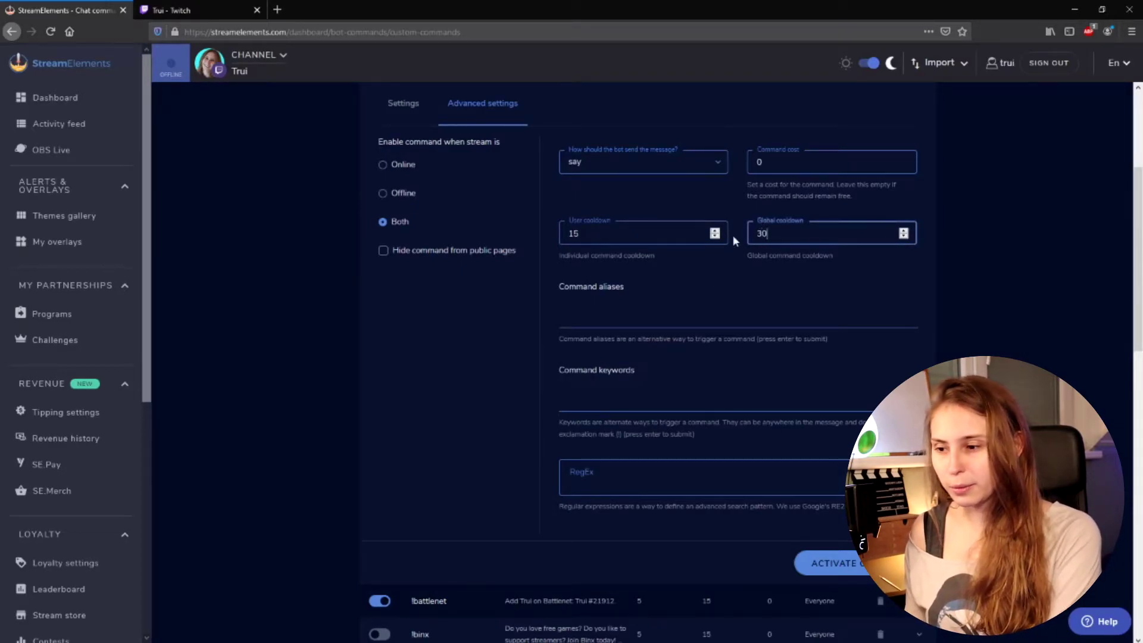
pyautogui.click(754, 270)
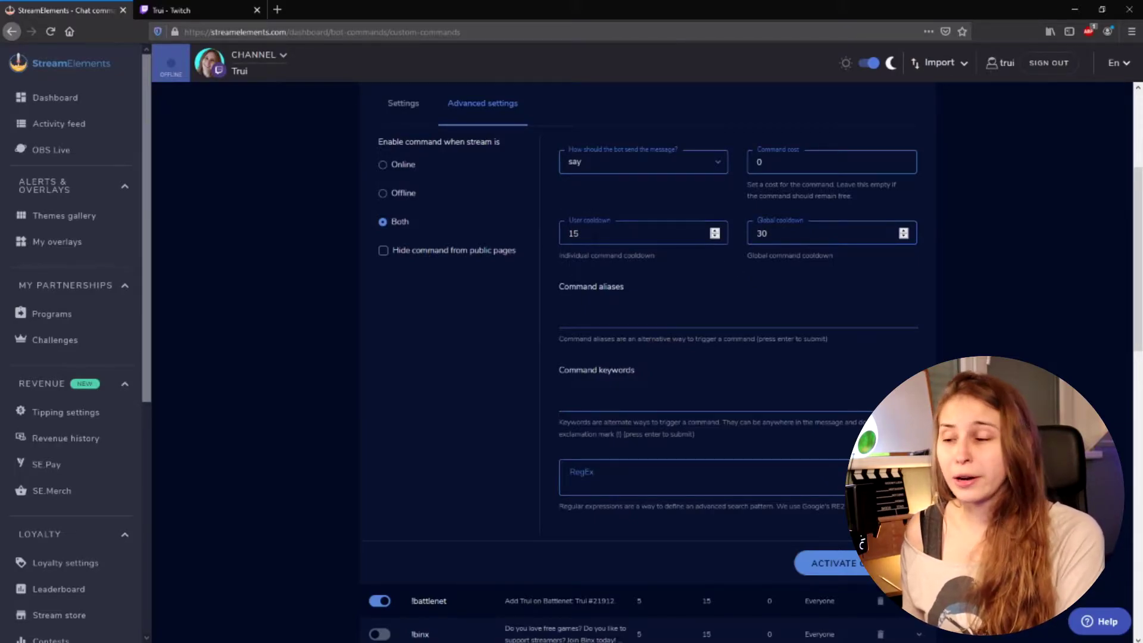
pyautogui.scroll(-3, 651, 249)
pyautogui.scroll(2, 648, 249)
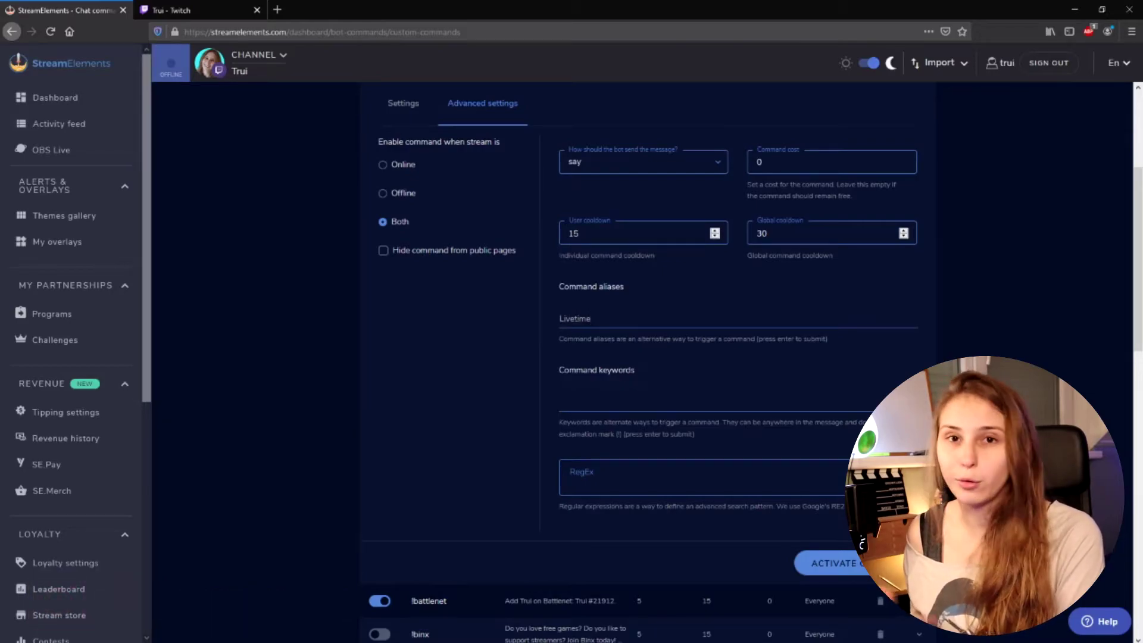
# Add 'Livetime' as a command alias and scroll down to the activate button.
pyautogui.press('Return')
pyautogui.scroll(-1, 609, 257)
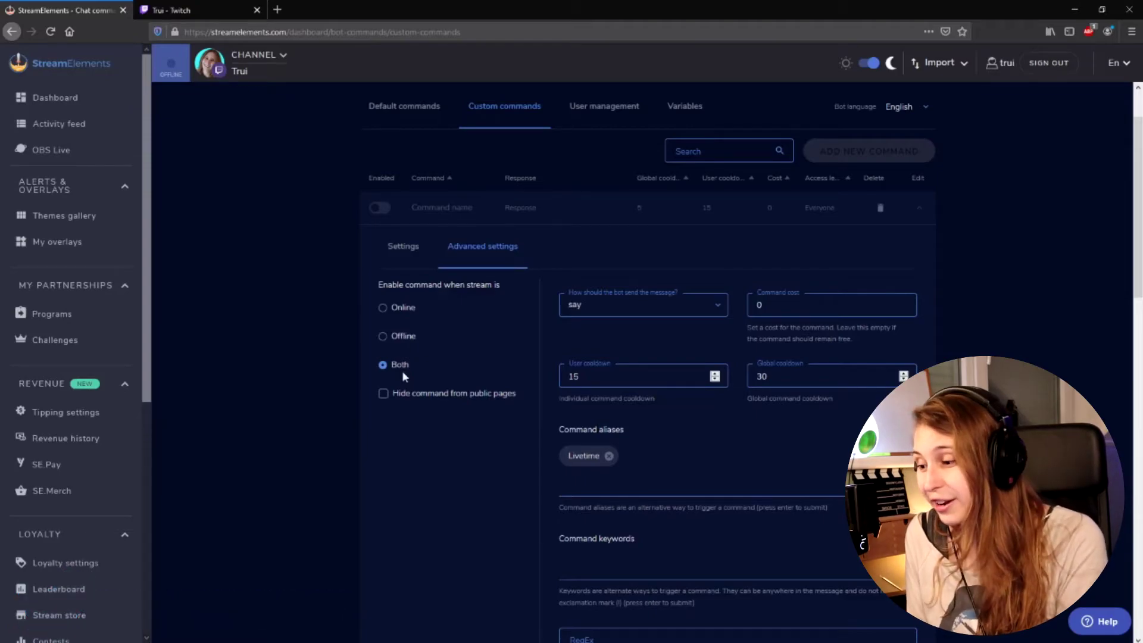
pyautogui.scroll(-5, 402, 370)
# Save and activate the !uptime command, then go to the 'Trui - Twitch' tab.
pyautogui.click(811, 458)
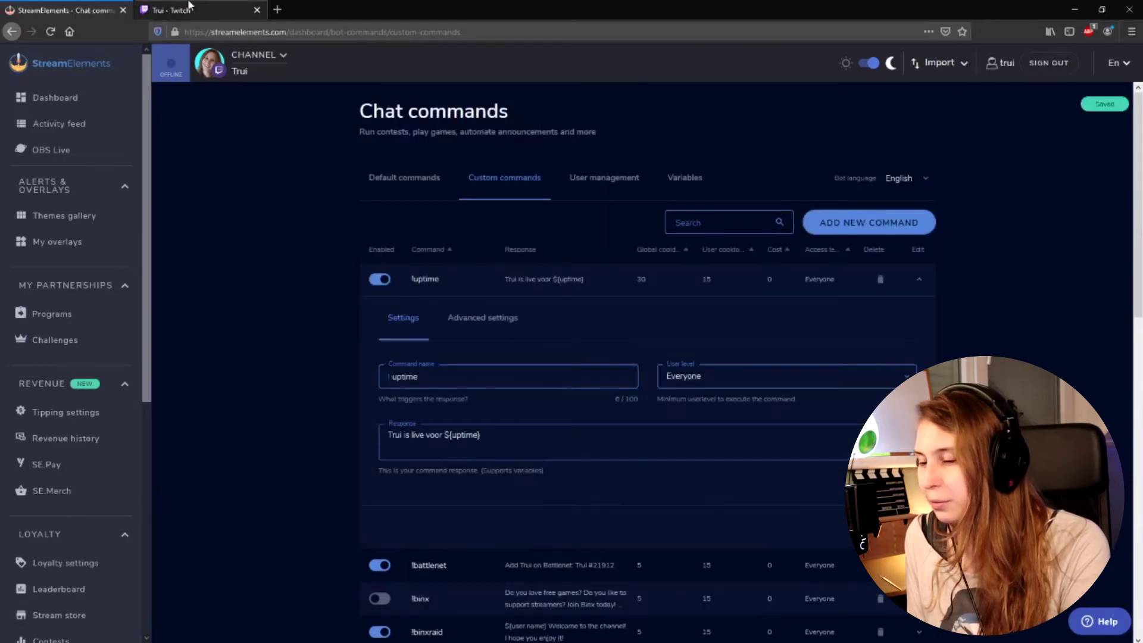
pyautogui.click(179, 10)
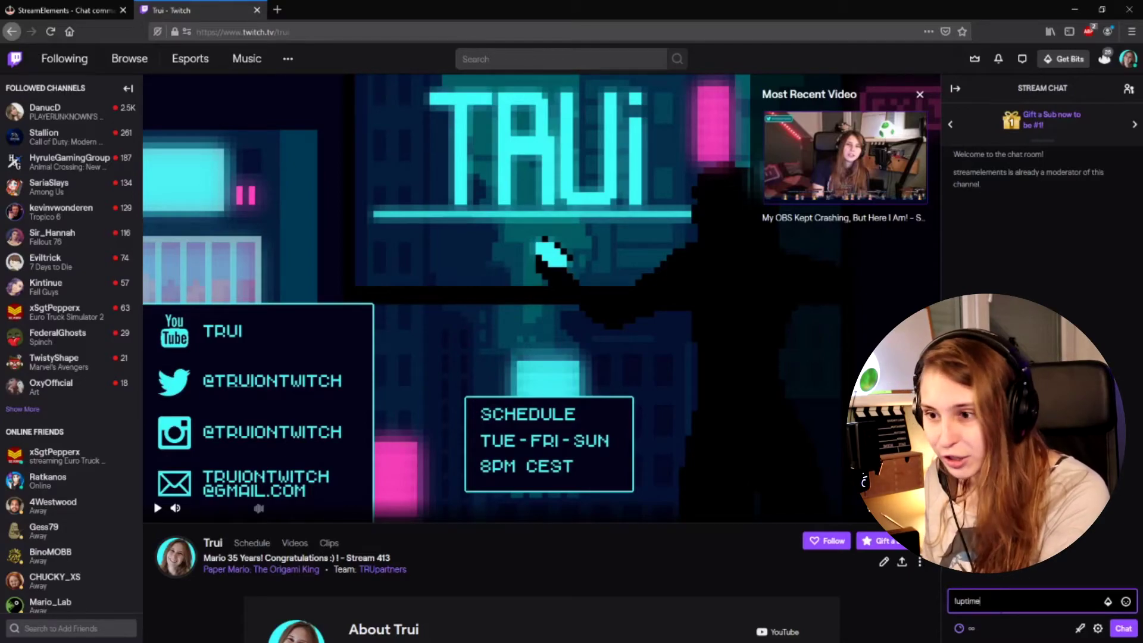
# Send !uptime in the Twitch stream chat to test the bot's reply.
pyautogui.press('Return')
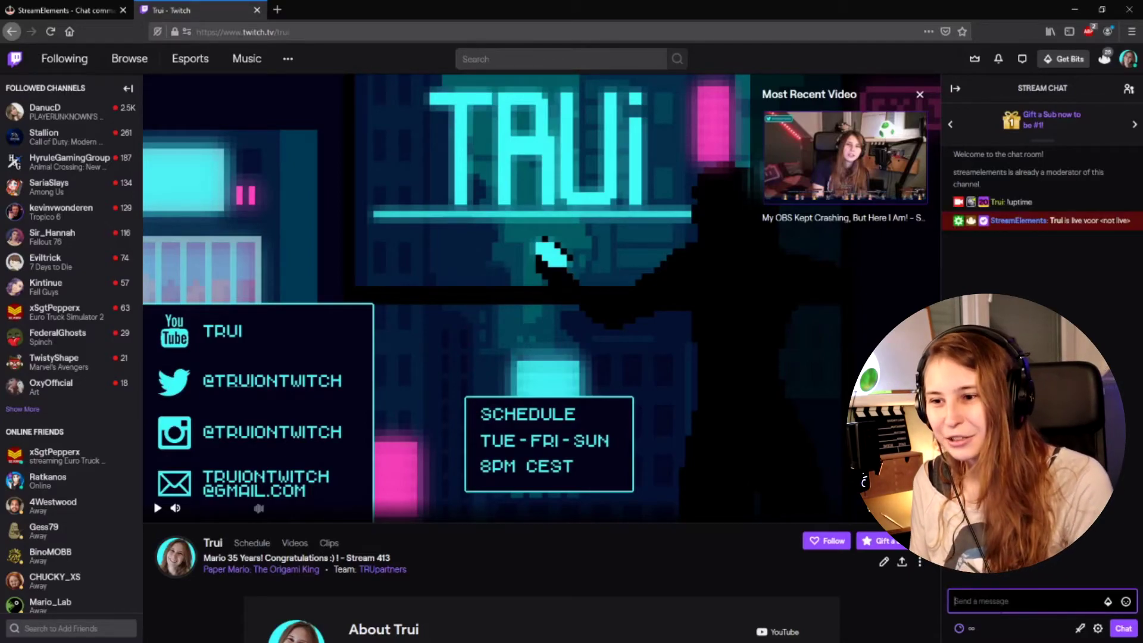